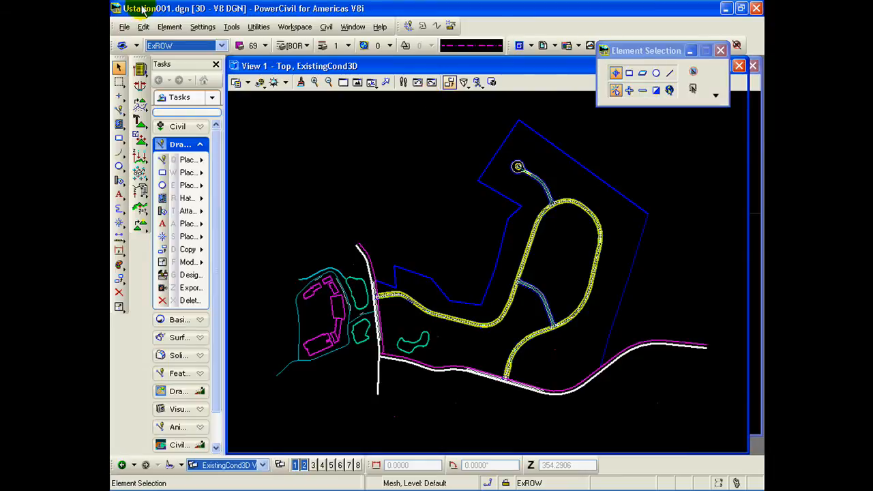
Step: Attach the aerial image 42002580PAS.sid from the Imagery folder as a raster reference using Raster Manager
left_click(124, 26)
mouse_move(193, 199)
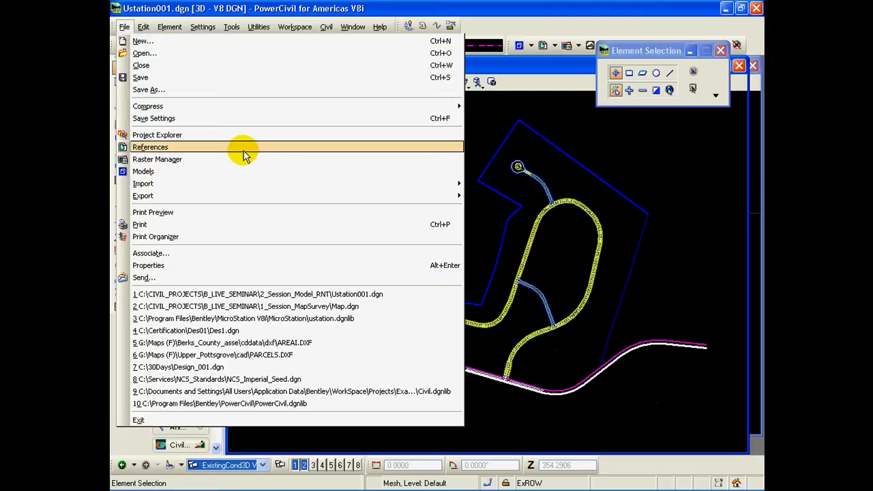
left_click(195, 161)
left_click(529, 48)
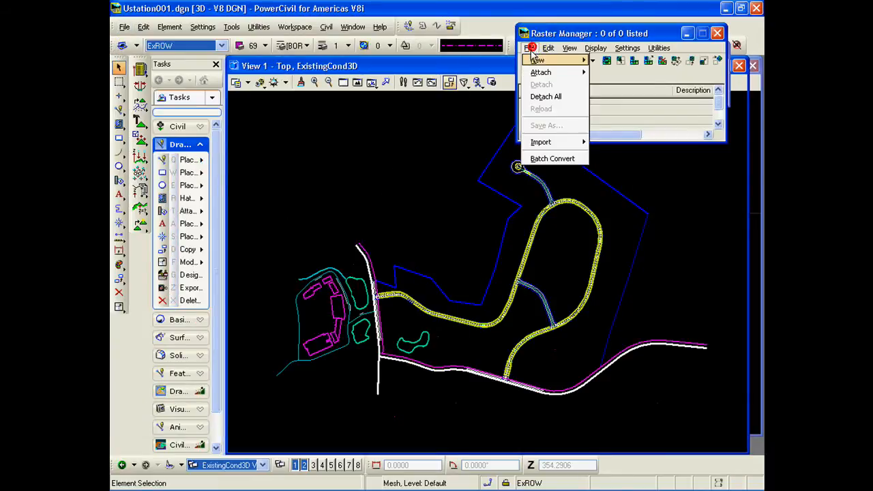
mouse_move(542, 73)
left_click(610, 73)
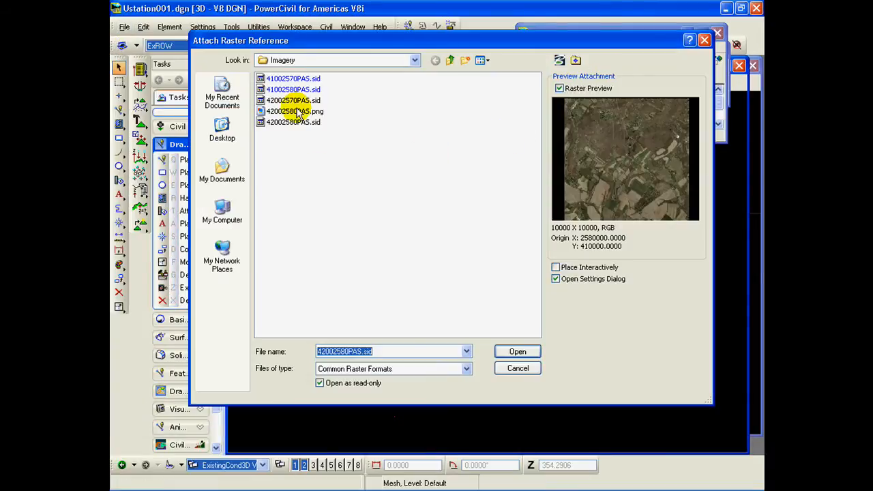
left_click(286, 124)
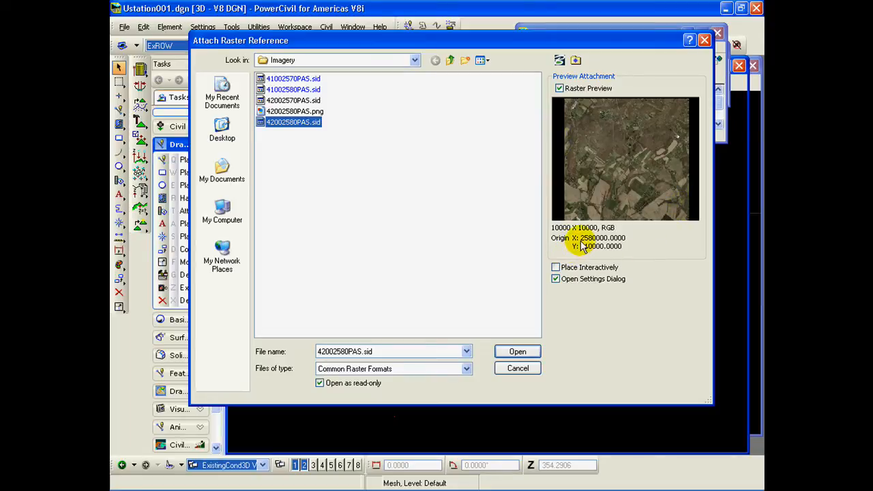
left_click(518, 352)
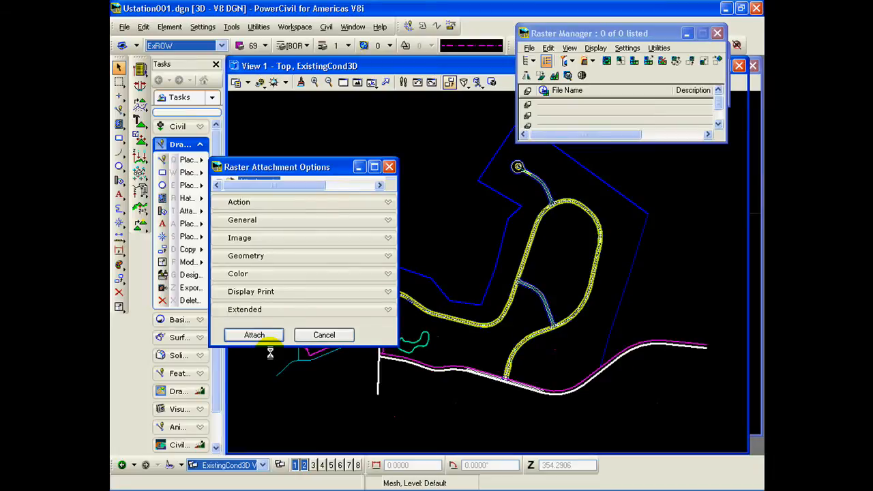
left_click(254, 334)
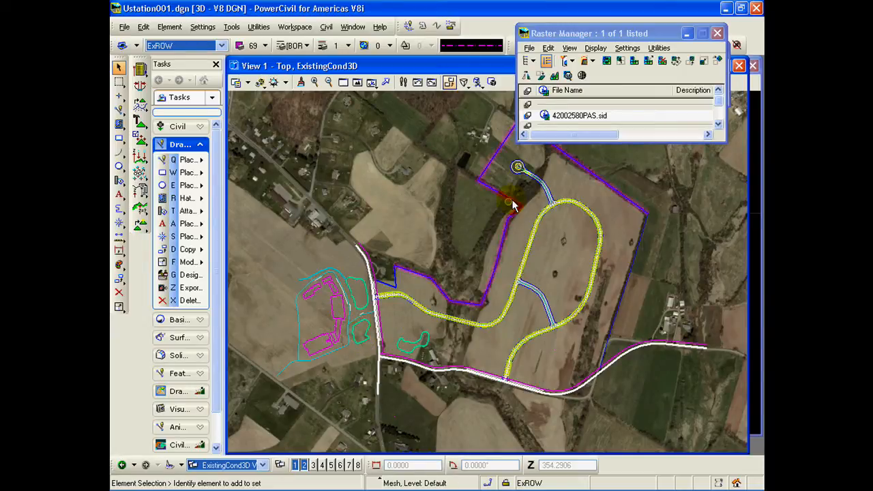
Step: Try to save the attached aerial raster in Portable Network Graphics format as 42002580PAS.png
right_click(584, 111)
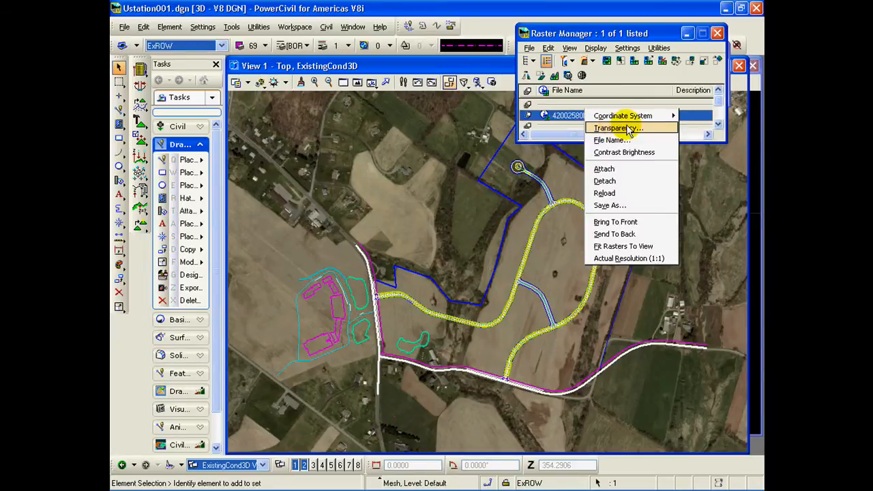
left_click(631, 205)
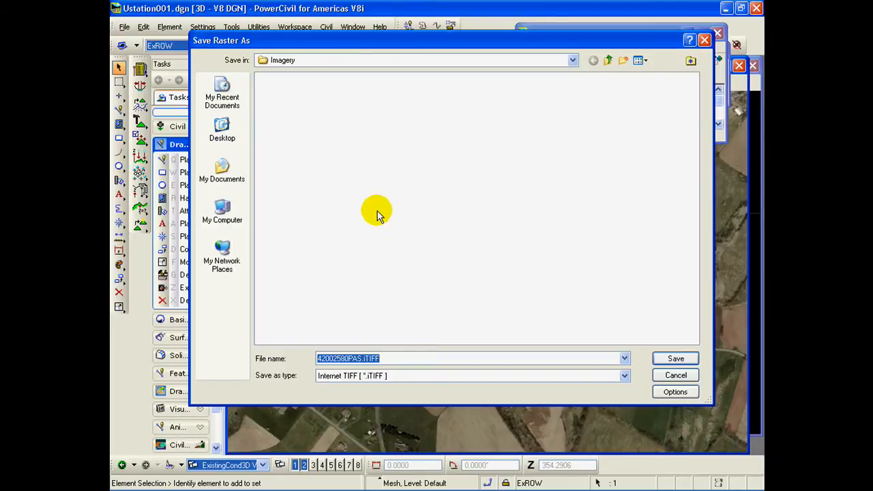
left_click(624, 375)
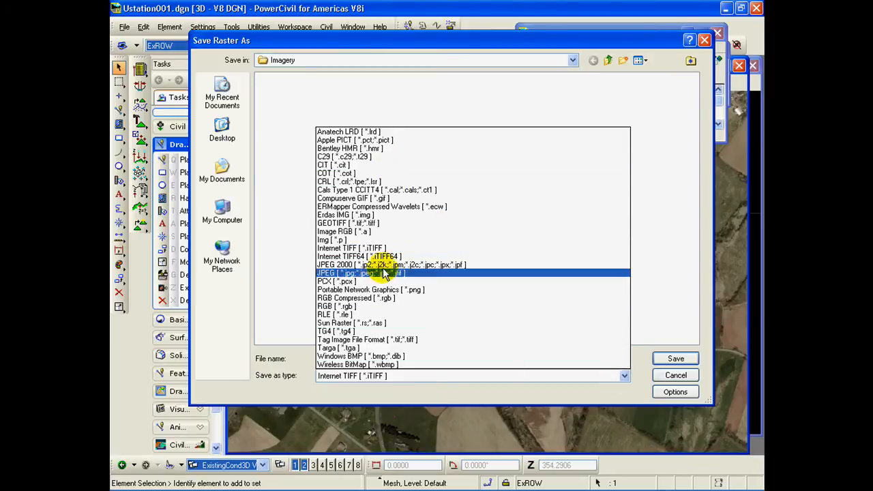
left_click(379, 289)
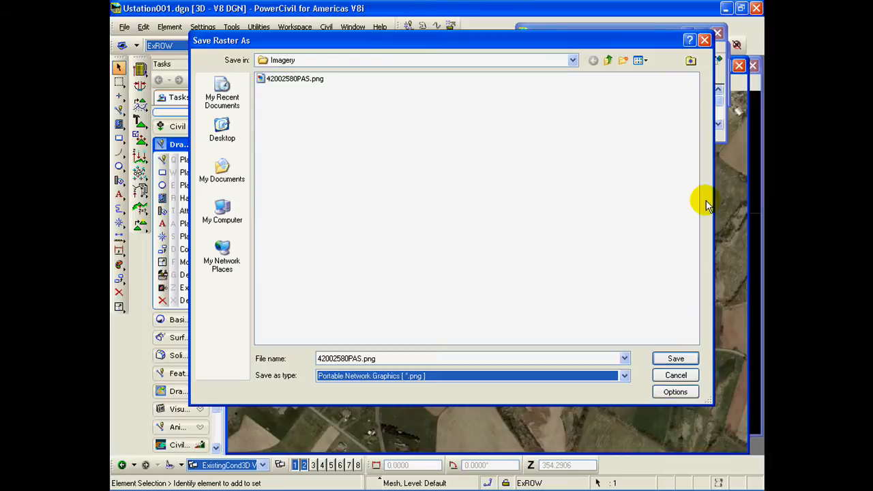
left_click(706, 40)
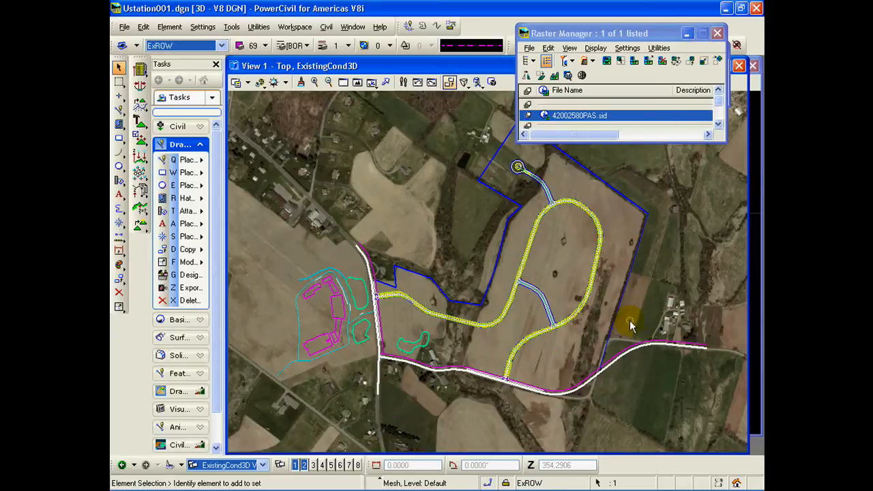
Step: Detach the 42002580PAS.sid raster from the design file and close Raster Manager
right_click(654, 119)
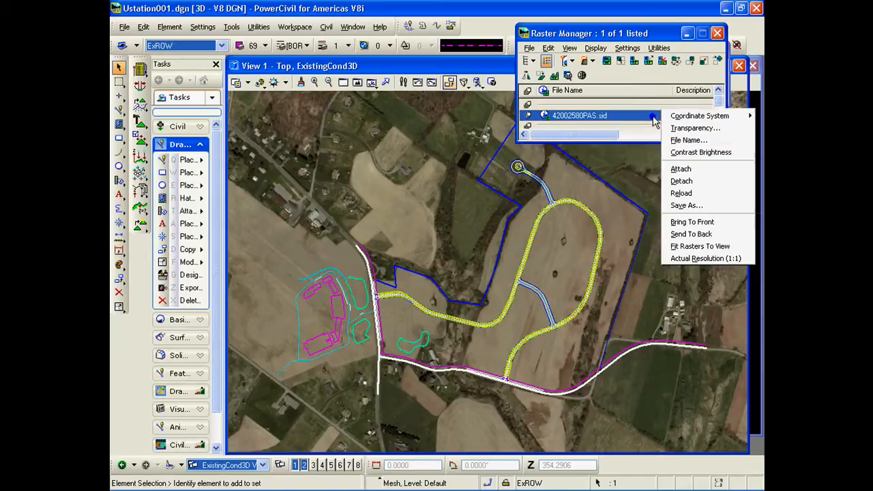
left_click(696, 182)
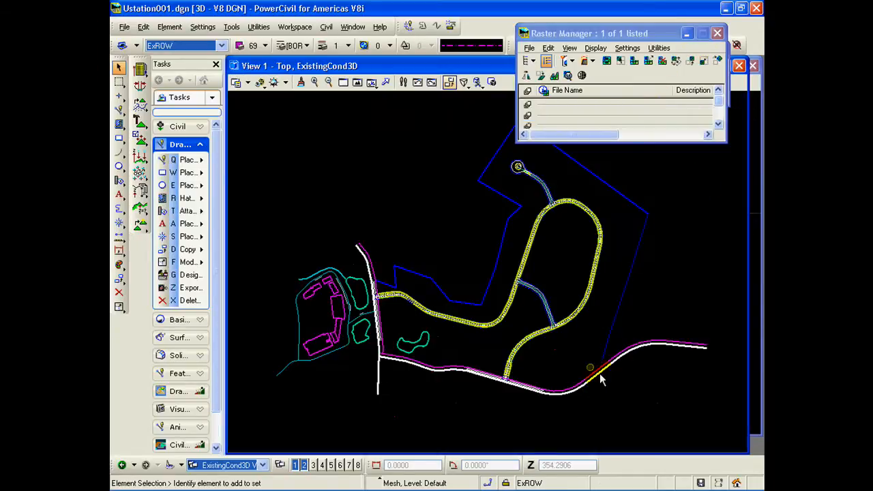
left_click(717, 33)
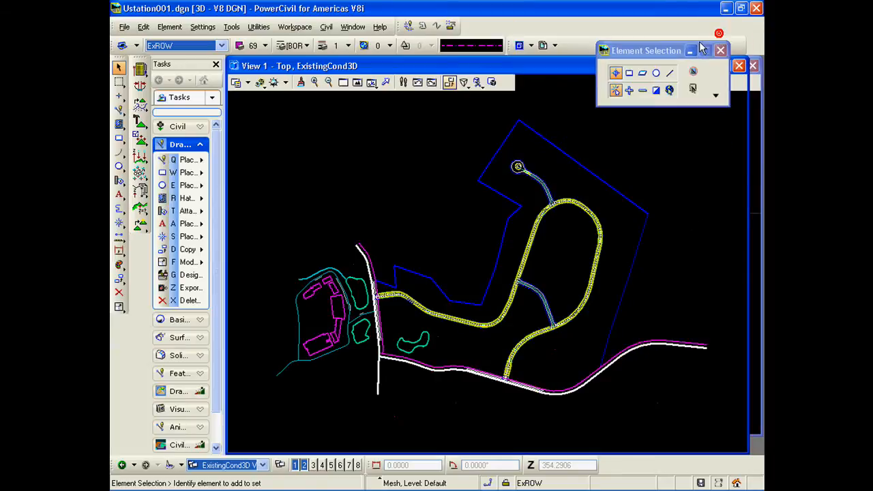
Step: Create a new material named AERIAL2 in the streets palette of the Material Editor
left_click(203, 27)
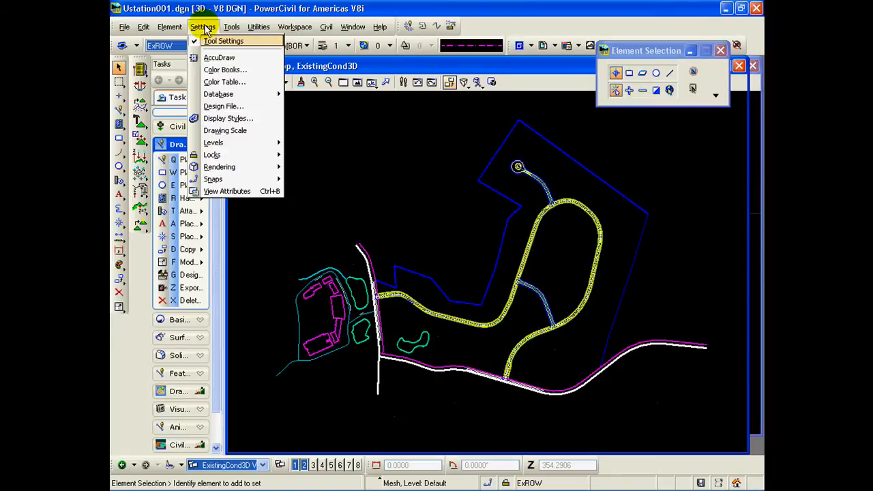
mouse_move(235, 167)
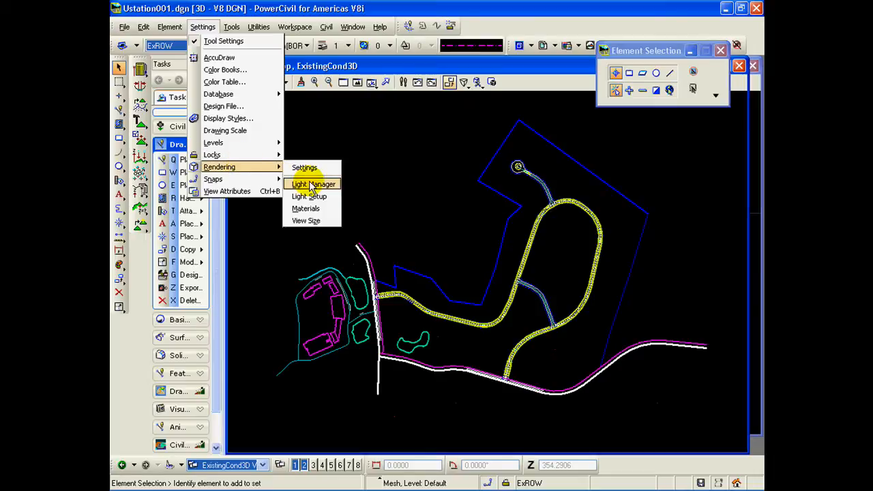
left_click(311, 208)
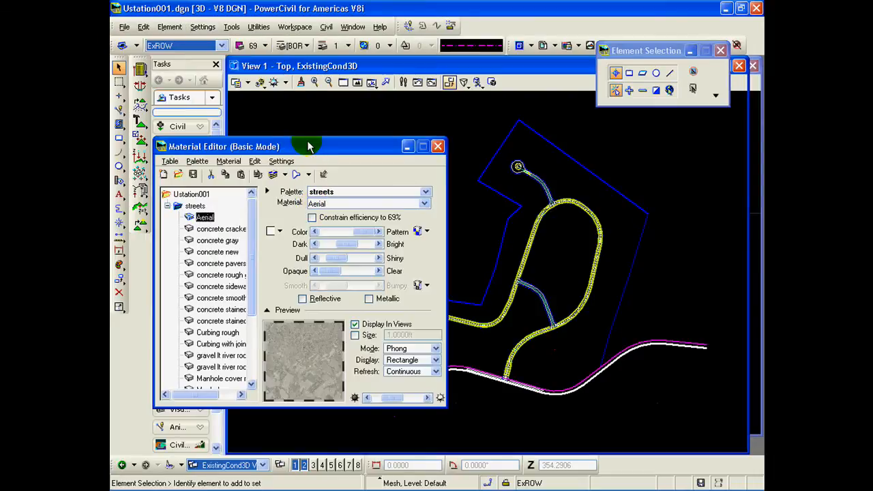
left_click_drag(308, 146, 480, 82)
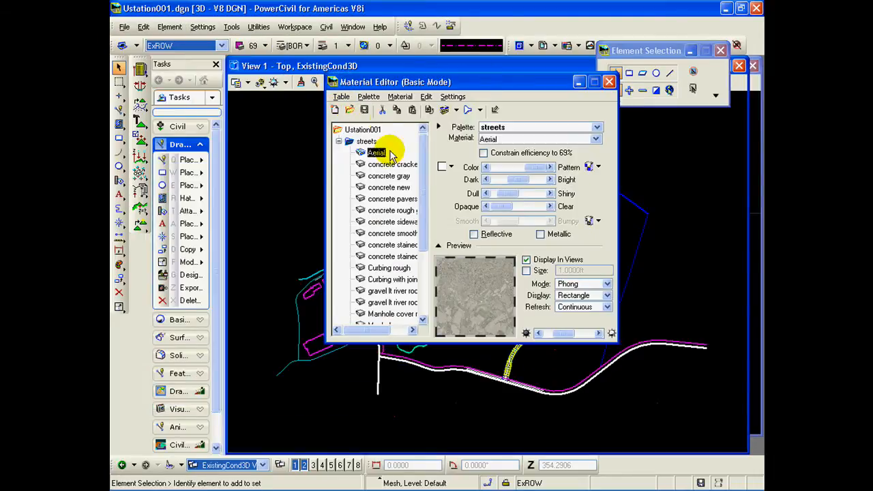
left_click(369, 96)
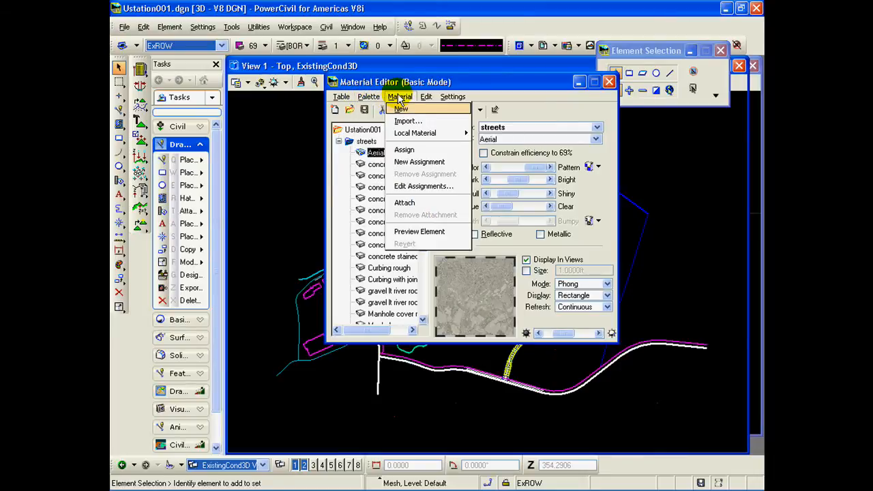
left_click(401, 109)
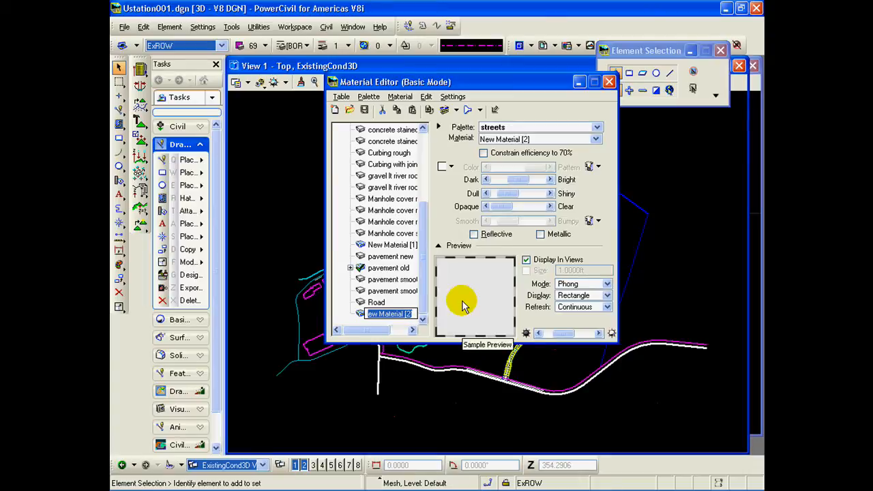
type("AERIAL2")
key("Return")
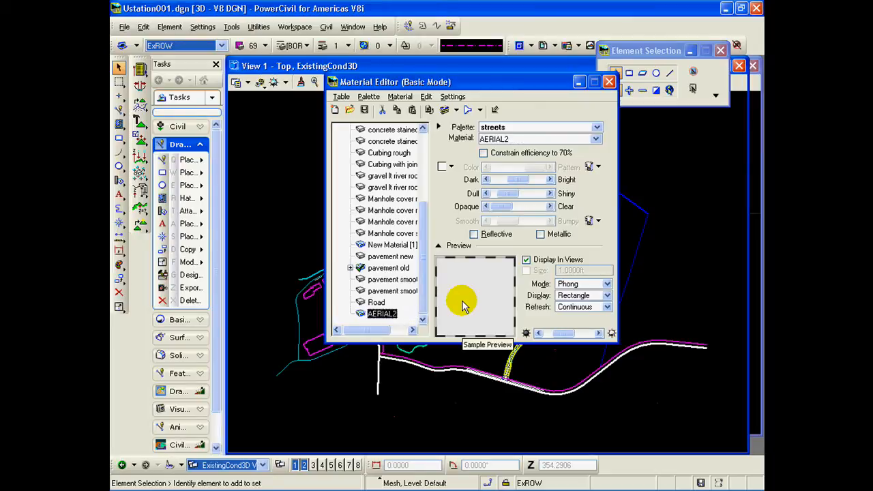
Step: Assign the image 42002580PAS.png from C:\CIVIL_PROJECTS\B_LIVE_SEMINAR\Imagery as the AERIAL2 material's pattern map
left_click(587, 167)
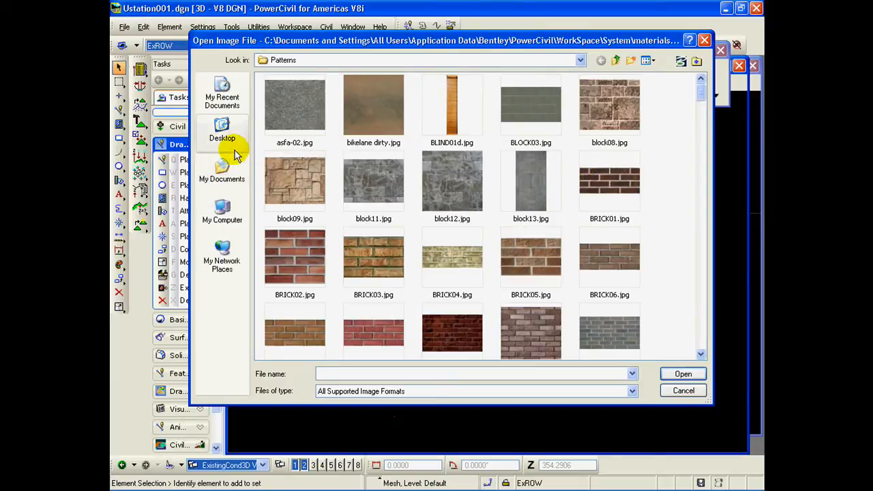
left_click(221, 206)
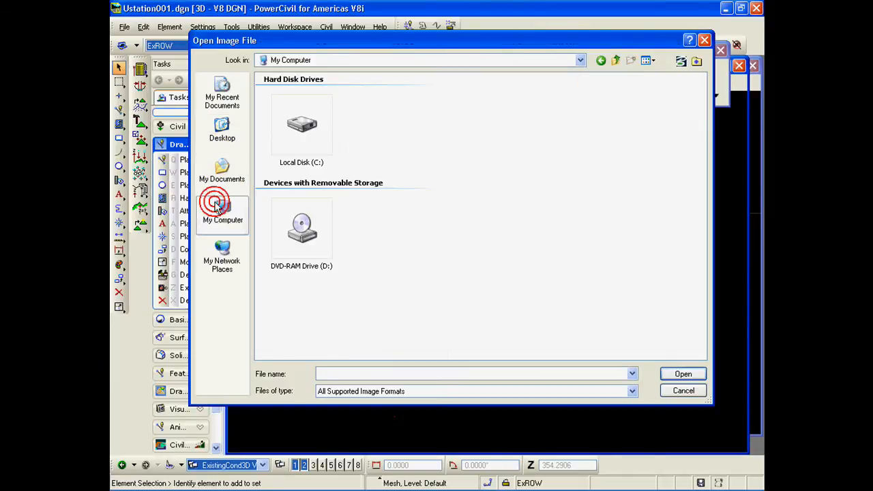
double_click(296, 162)
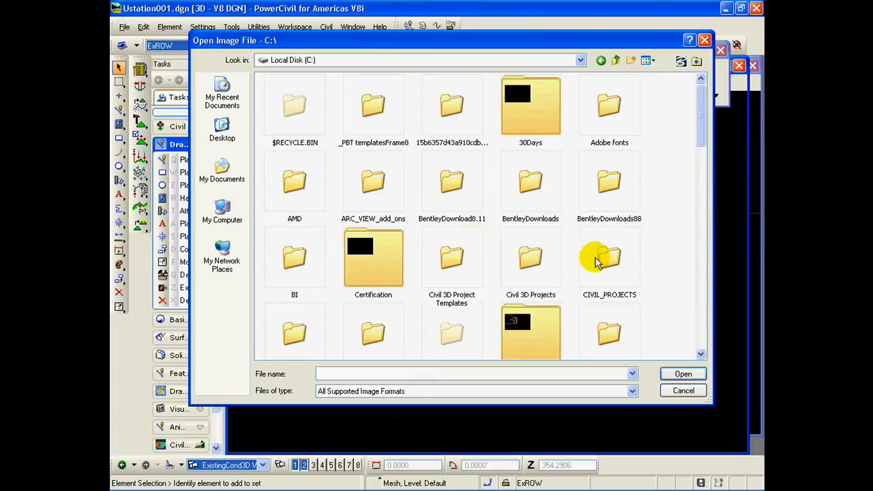
double_click(605, 298)
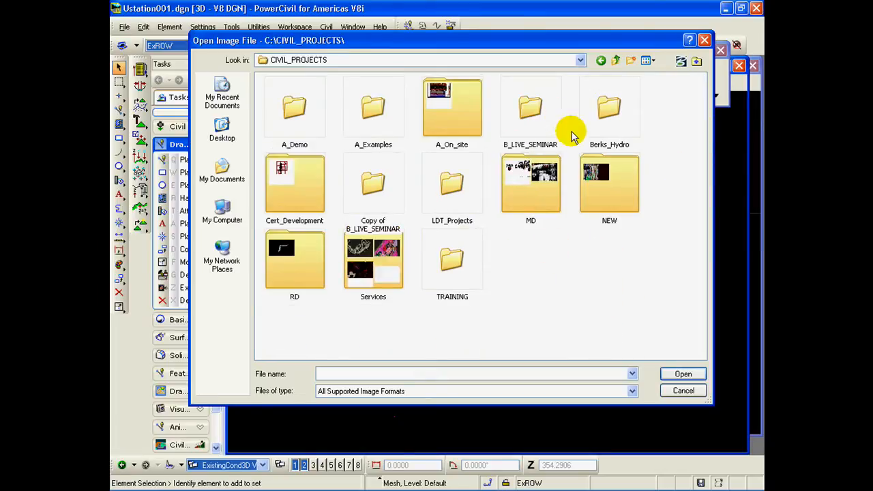
double_click(513, 145)
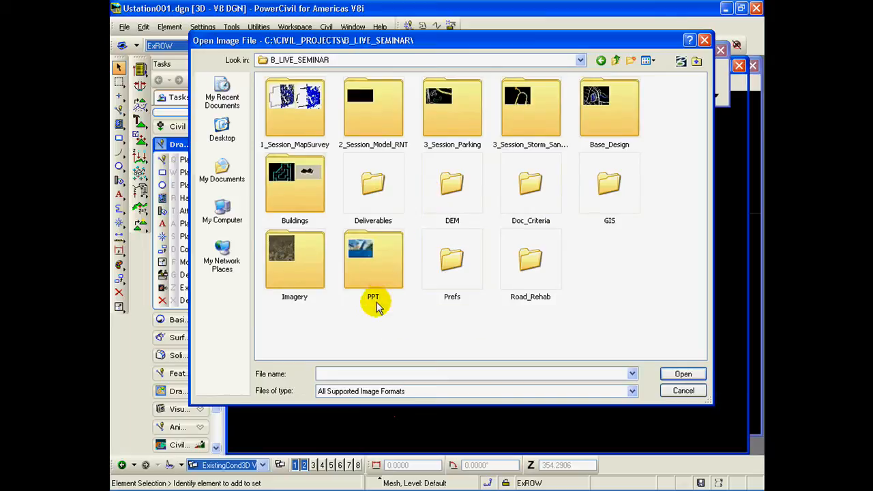
double_click(290, 290)
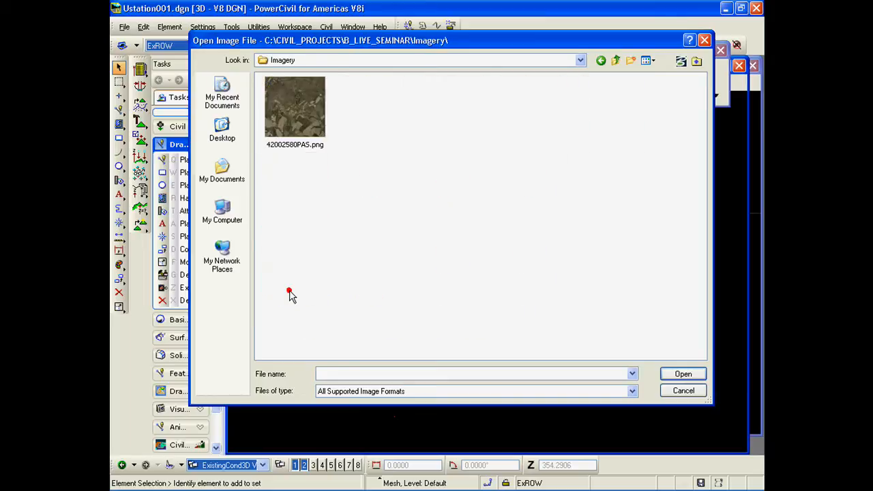
left_click(296, 148)
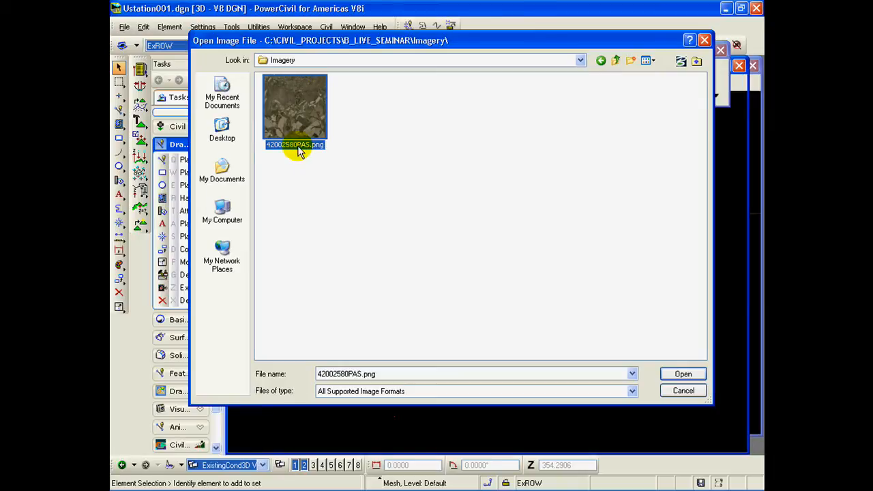
double_click(297, 149)
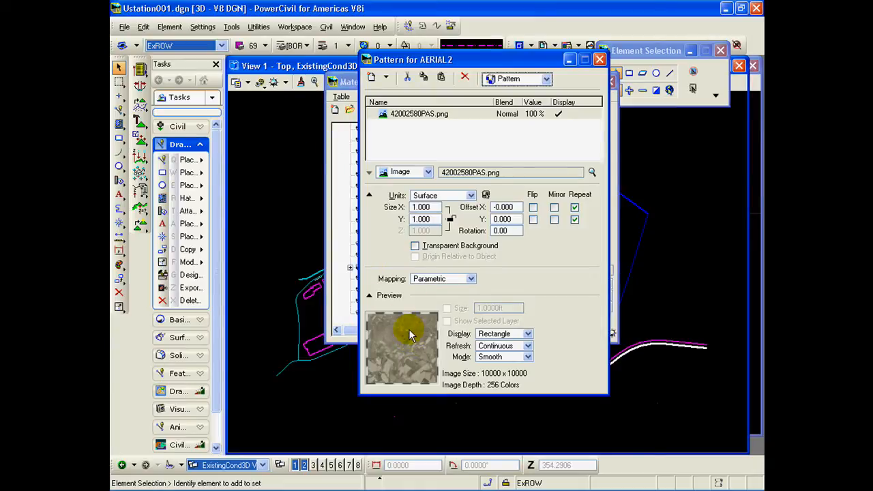
Step: Set the X and Y size of the AERIAL2 pattern image to 10000 each
left_click(436, 207)
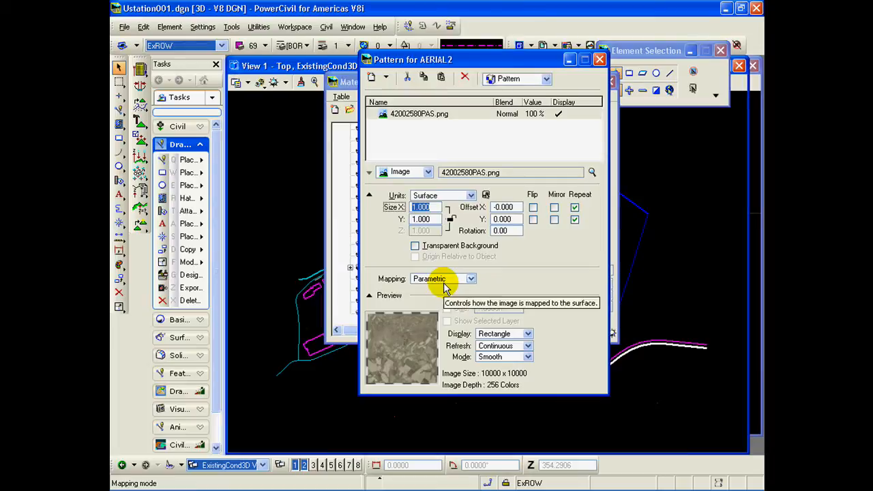
type("10000")
key("Return")
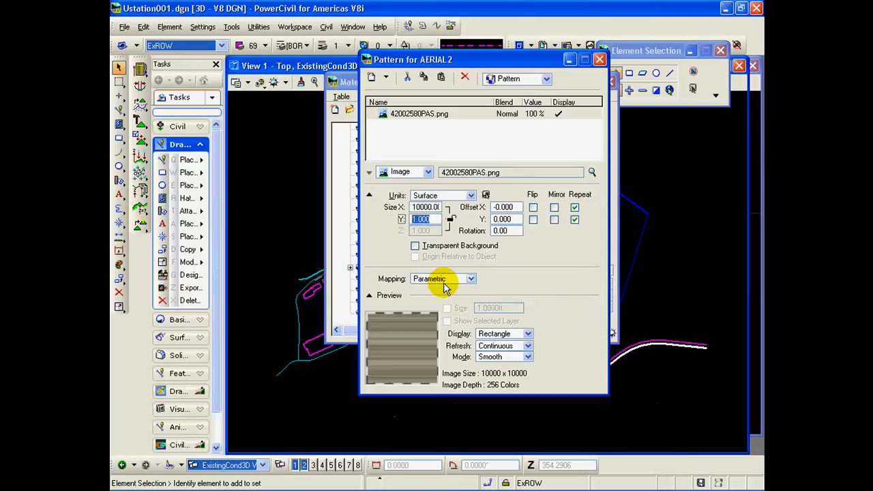
type("100")
key("Return")
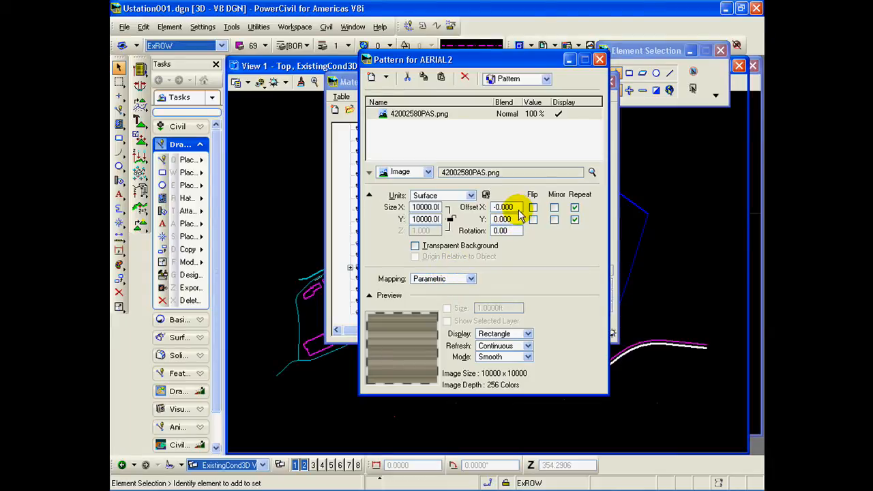
Step: Set the X offset of the AERIAL2 pattern image to 2580000
double_click(518, 212)
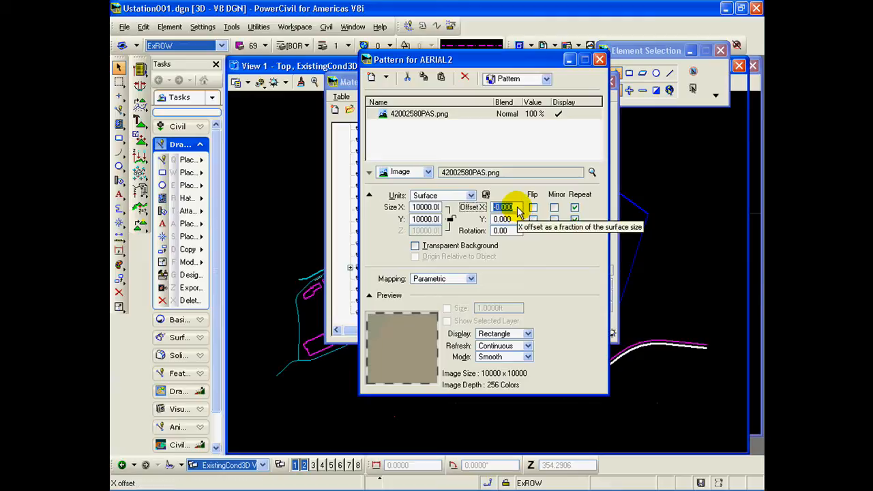
left_click_drag(517, 207, 489, 209)
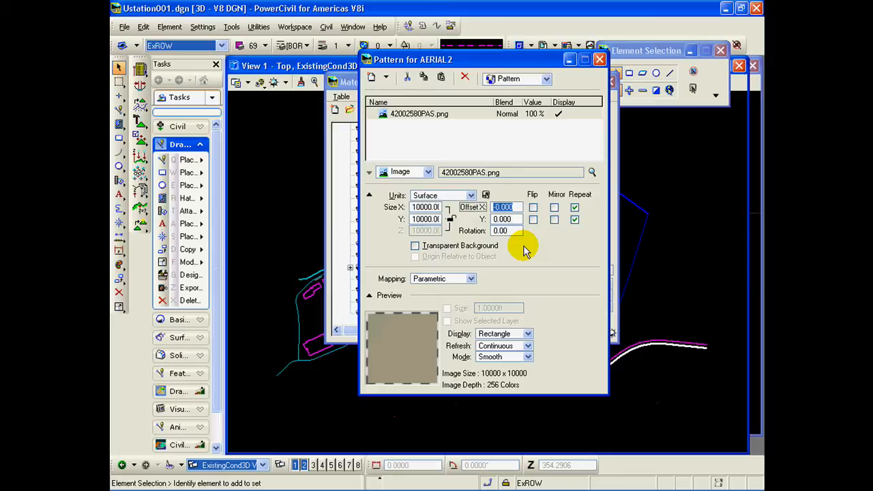
type("25800")
key("Return")
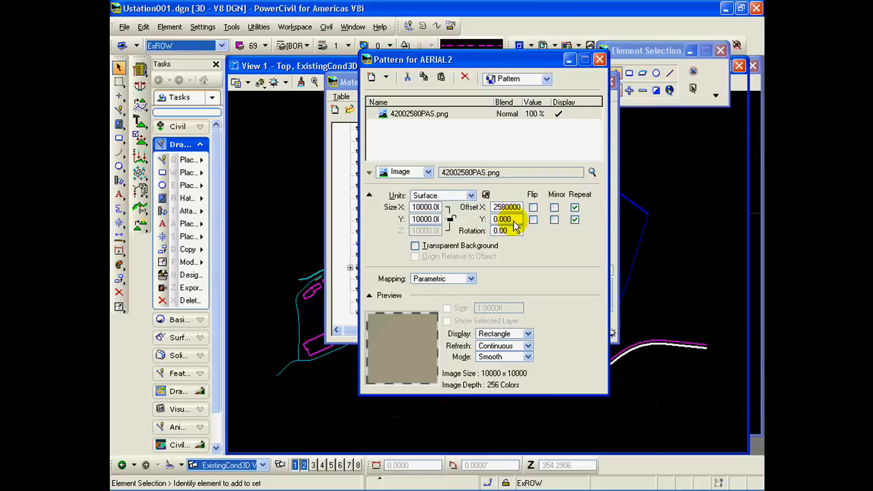
Step: Set the Y offset of the AERIAL2 pattern image to 410000
left_click(513, 220)
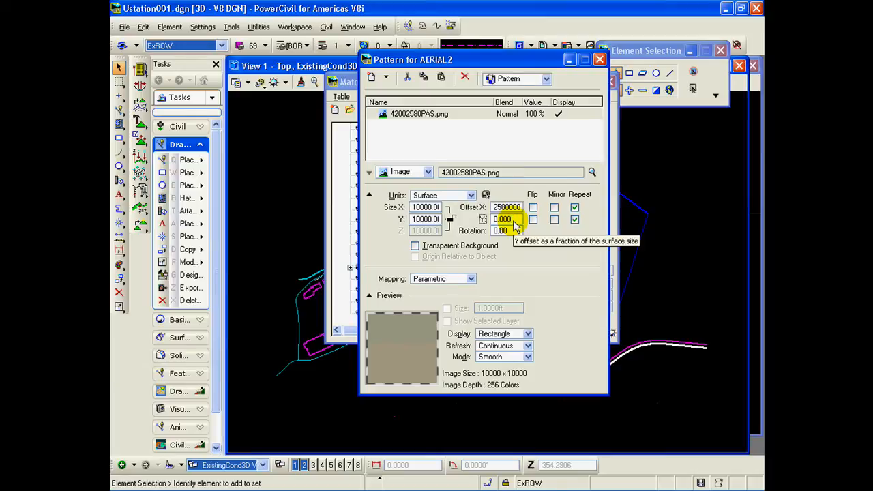
double_click(508, 220)
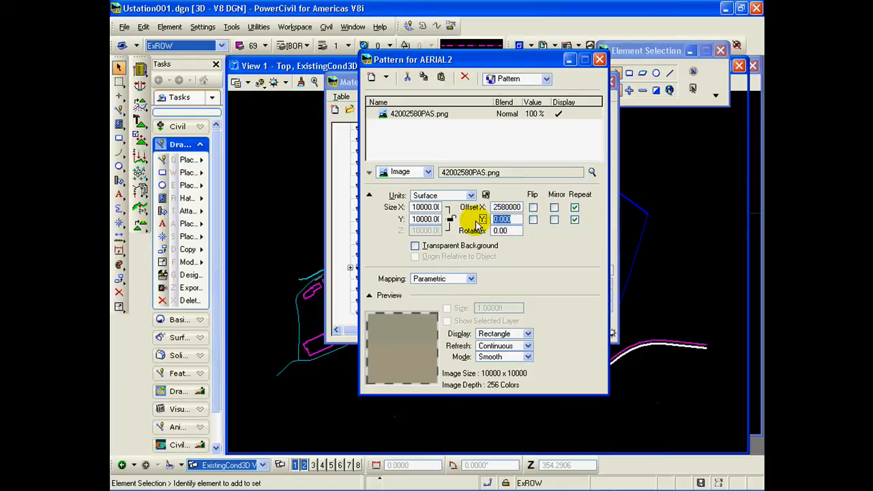
type("41")
key("Return")
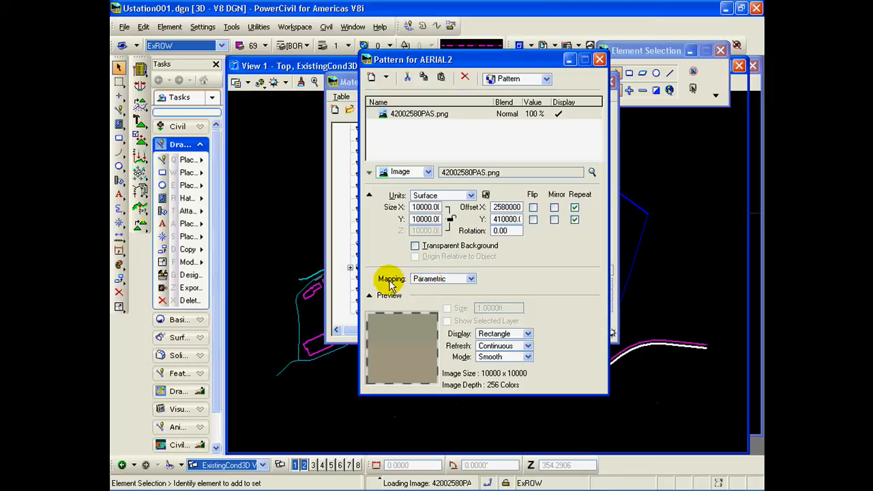
Step: Change the AERIAL2 pattern mapping to Elevation drape and close the pattern settings
left_click(471, 281)
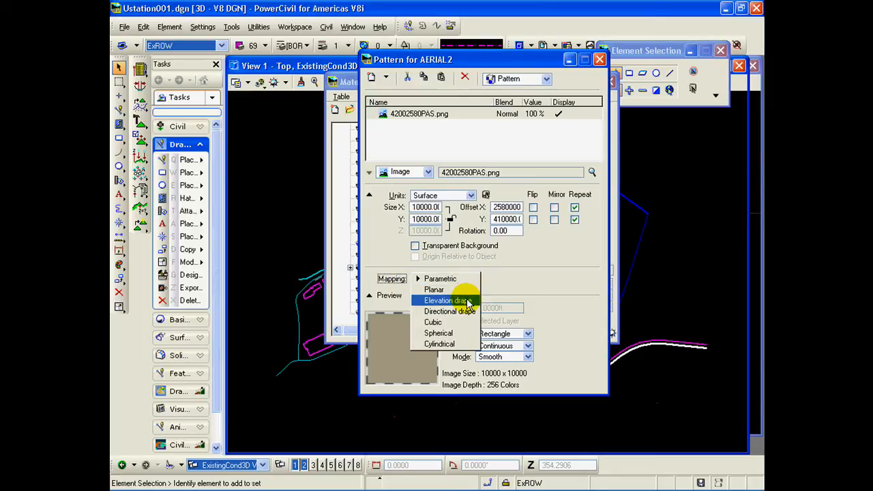
left_click(468, 301)
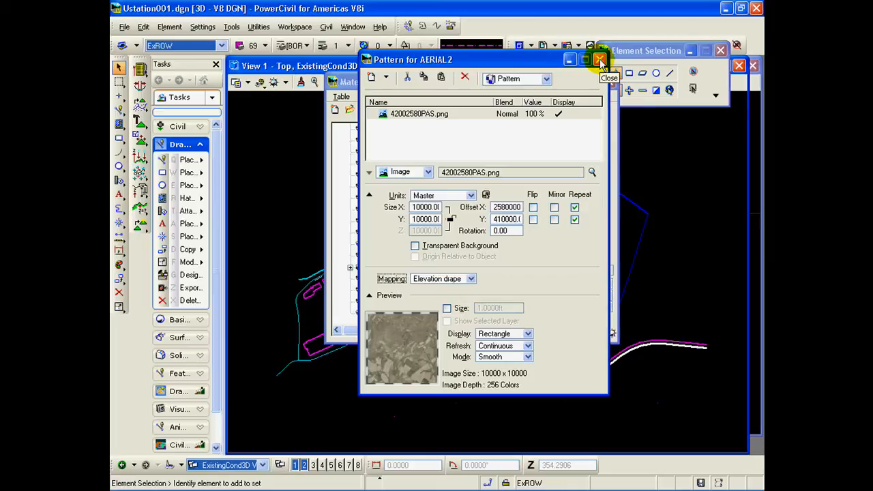
left_click(600, 60)
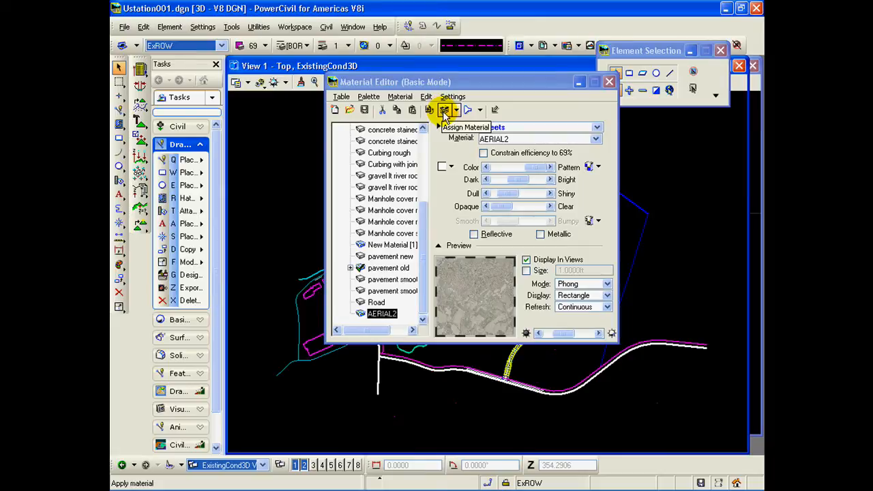
Step: Start the Assign Material tool for AERIAL2 and move the Material Editor so the DTM tools are accessible
left_click(444, 111)
left_click_drag(487, 82, 266, 33)
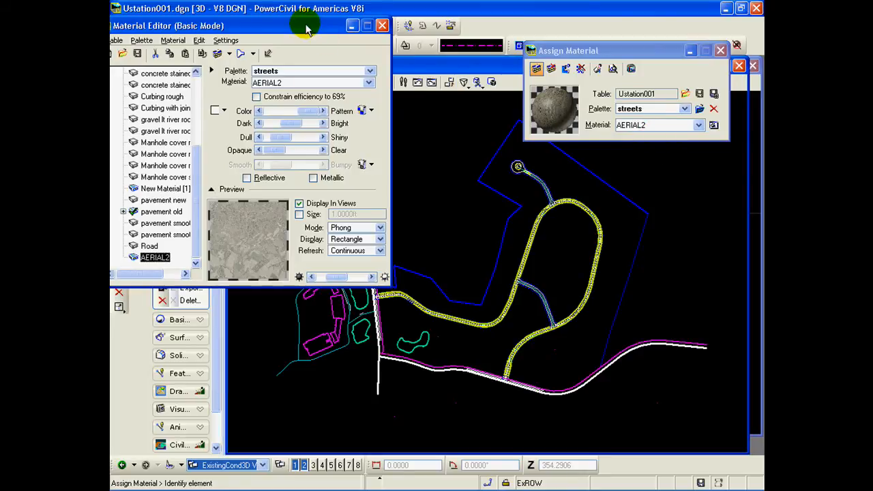
left_click_drag(305, 25, 305, 53)
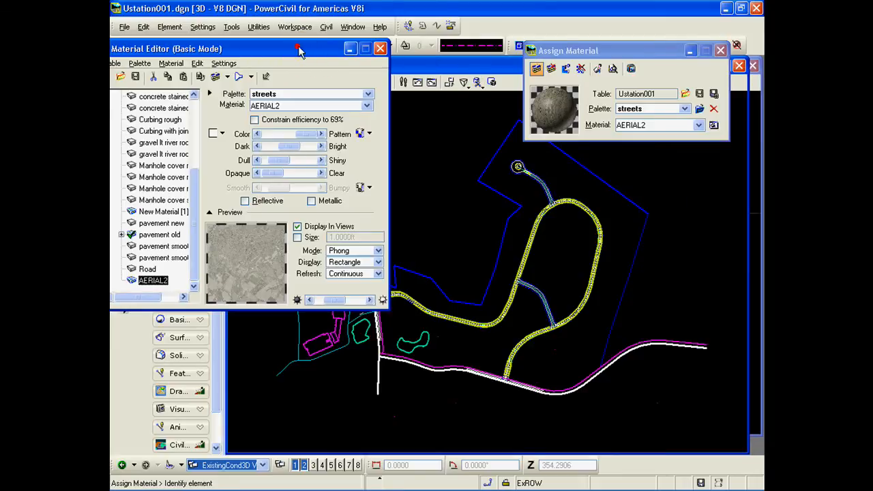
left_click_drag(307, 51, 393, 59)
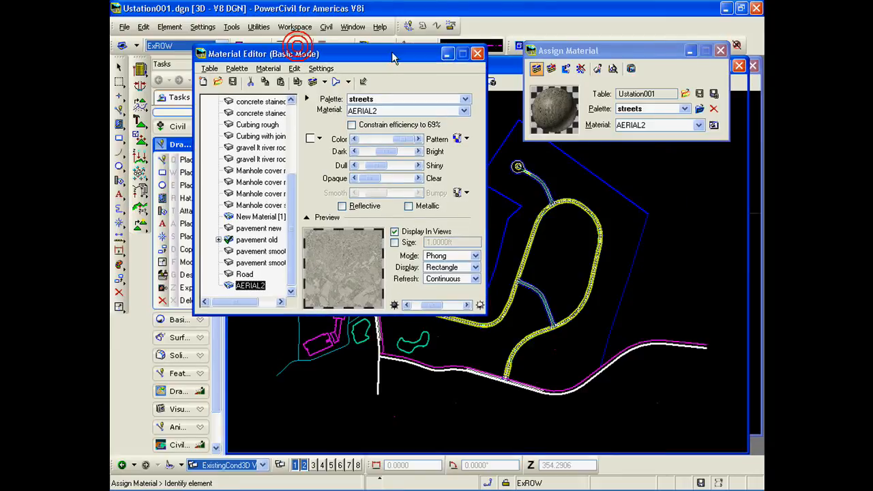
Step: Load the triangles of the Mack_Final.tin terrain model into the ExistingCond3D model, then close the DTM feature loader
left_click(140, 70)
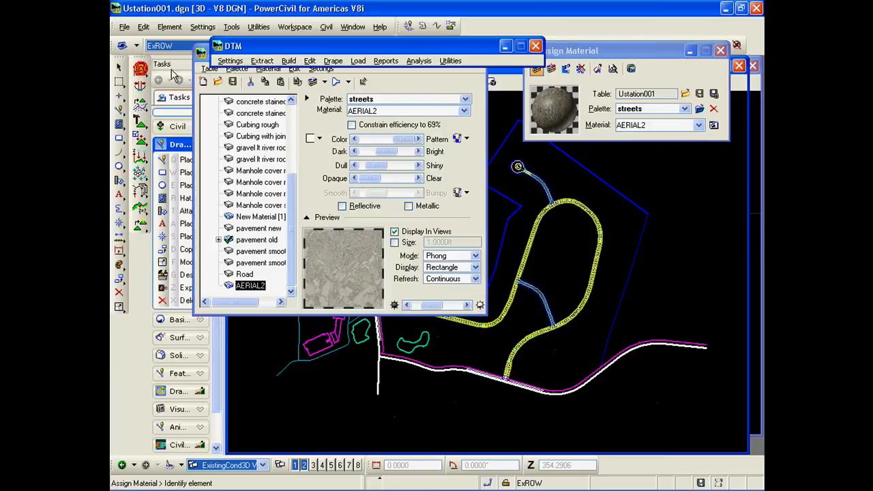
left_click(358, 61)
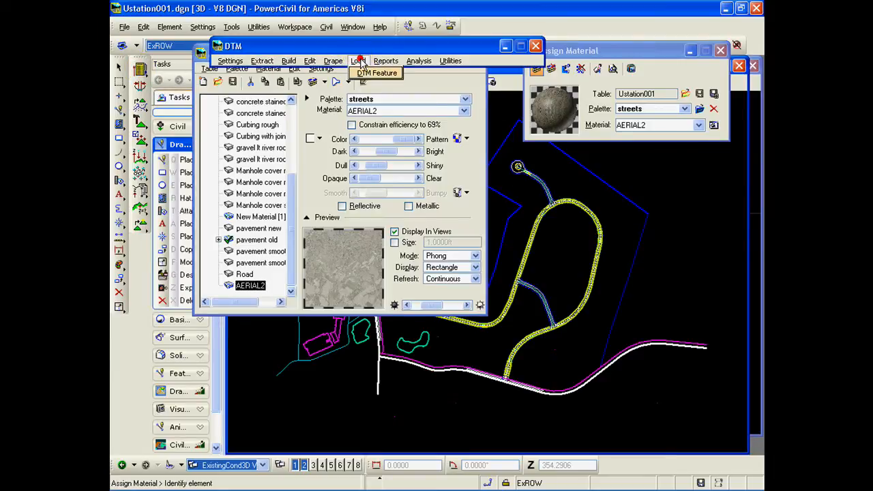
left_click(369, 74)
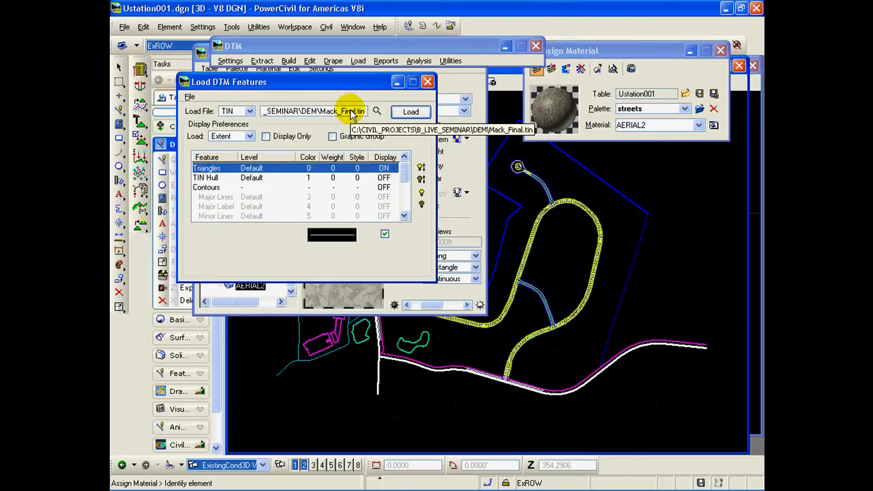
left_click(410, 113)
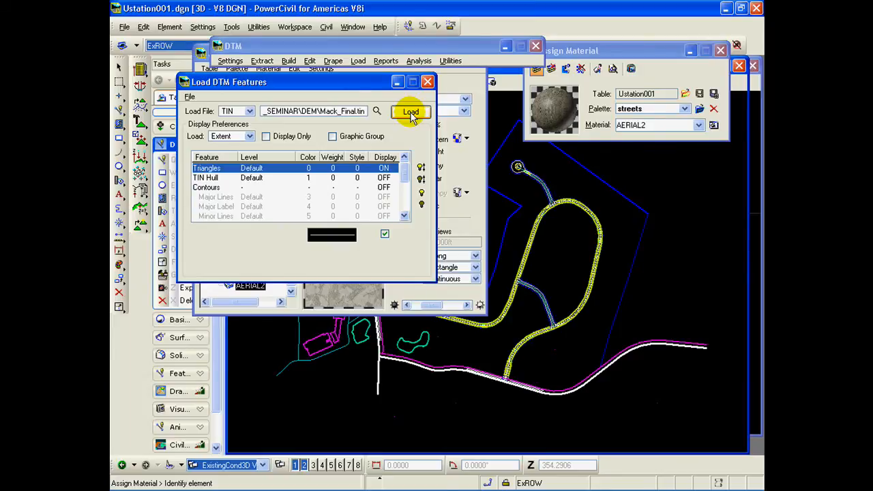
left_click(430, 82)
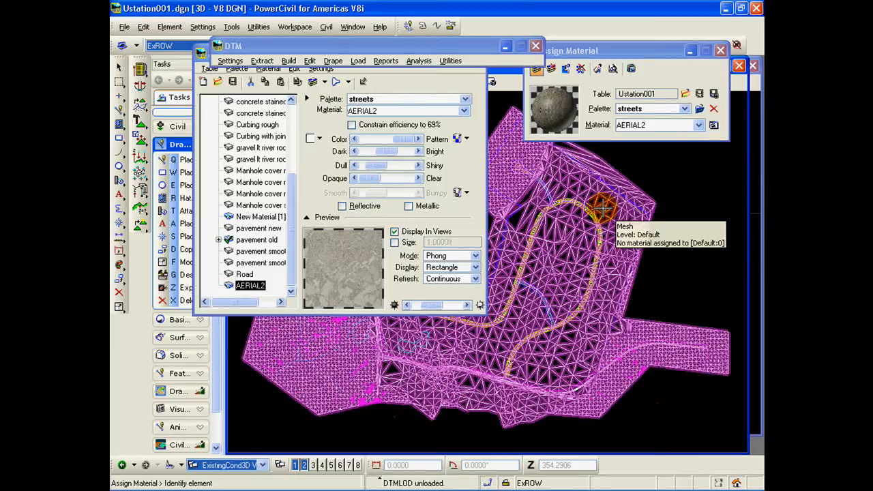
Step: Assign AERIAL2 by level and color to the terrain mesh on the Default level, then close the material and DTM windows
left_click(632, 50)
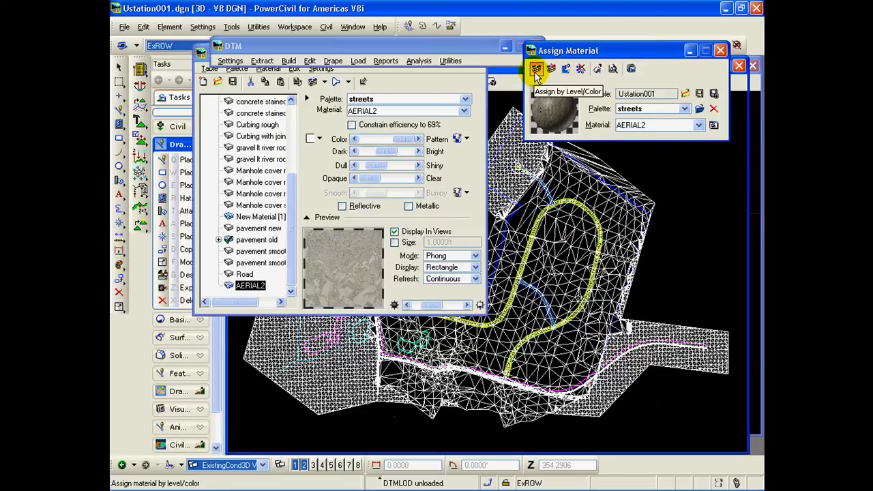
left_click(536, 70)
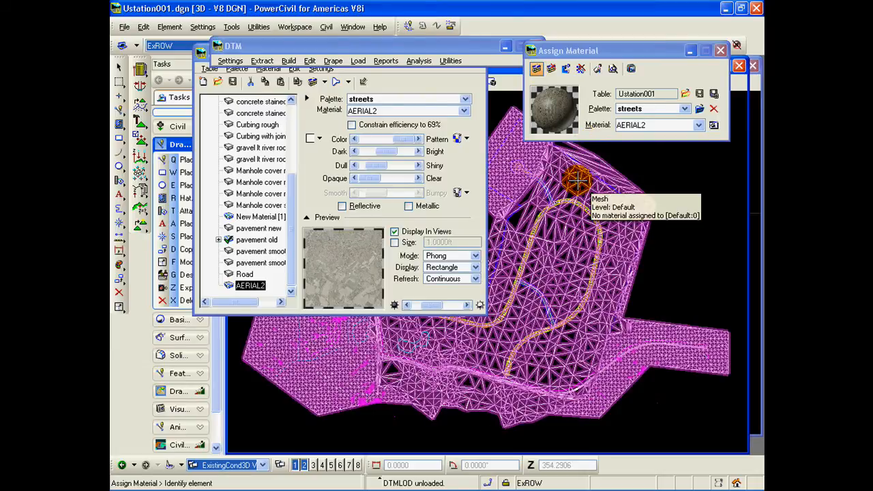
left_click(577, 179)
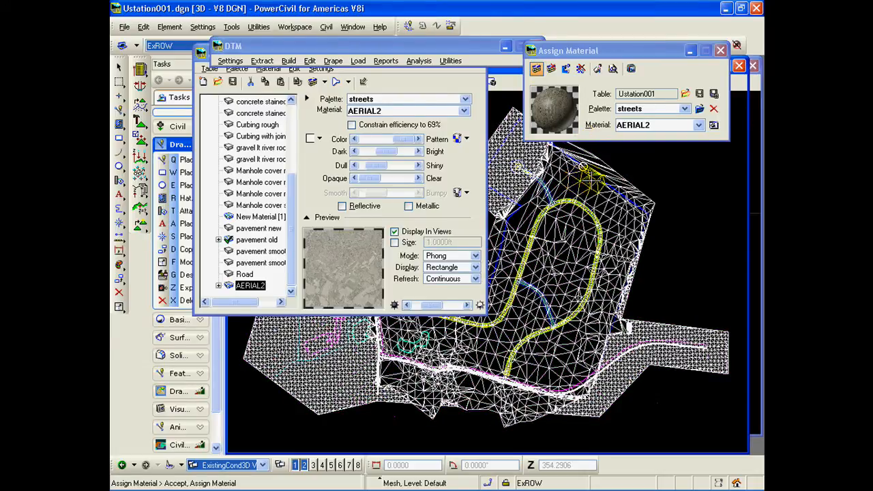
left_click(672, 173)
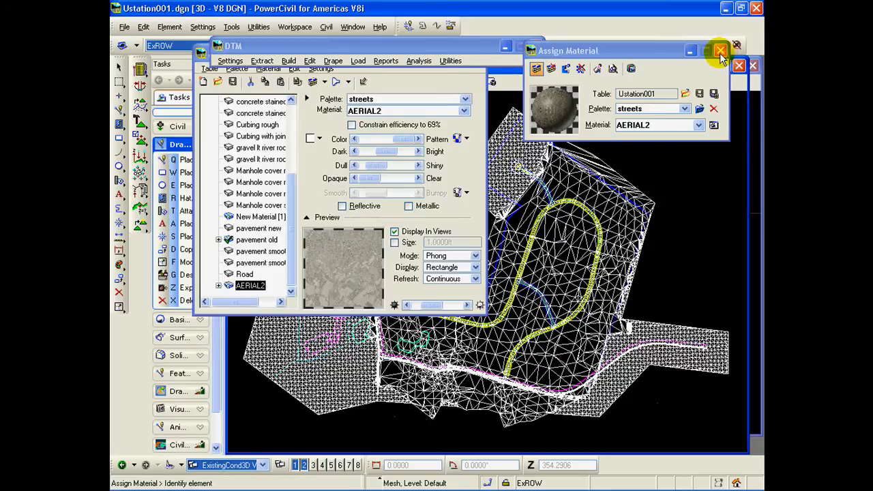
left_click(720, 51)
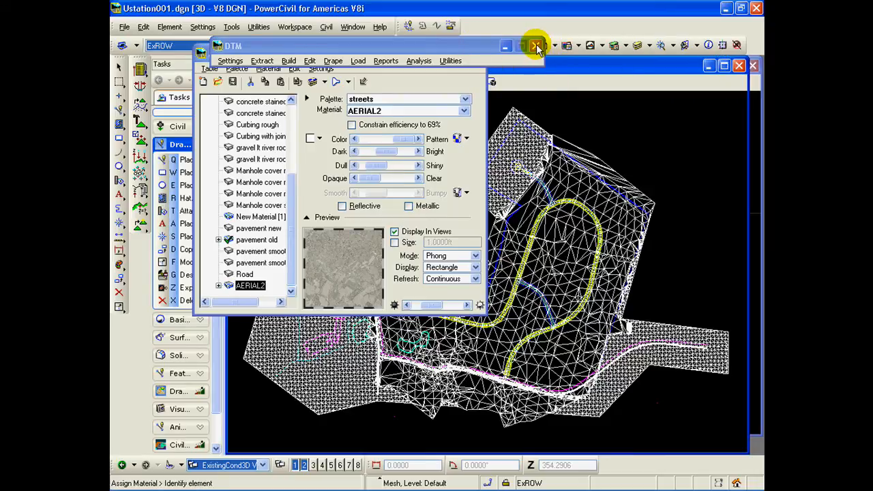
left_click(536, 46)
left_click(477, 49)
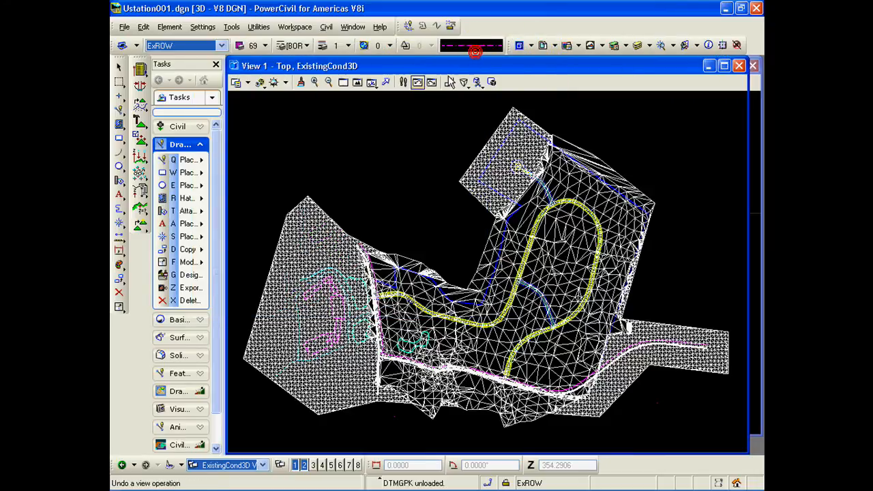
Step: Set the display style of View 1 to Smooth with Shadows
left_click(236, 82)
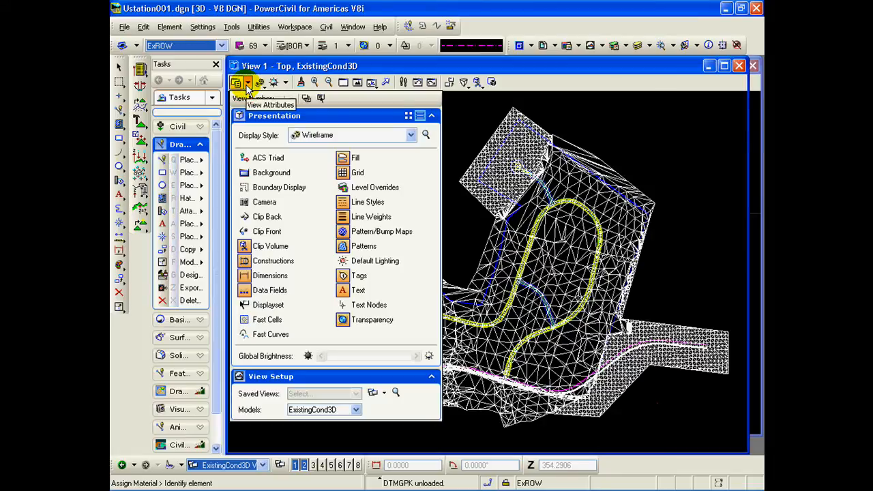
left_click(410, 135)
left_click(380, 229)
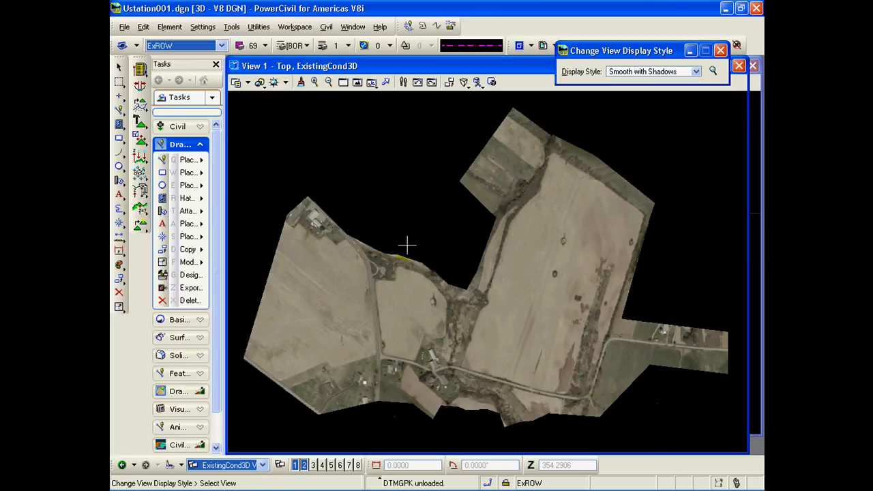
Step: Rotate View 1 dynamically to an oblique 3D angle to inspect the aerial image draped on the terrain
left_click(371, 82)
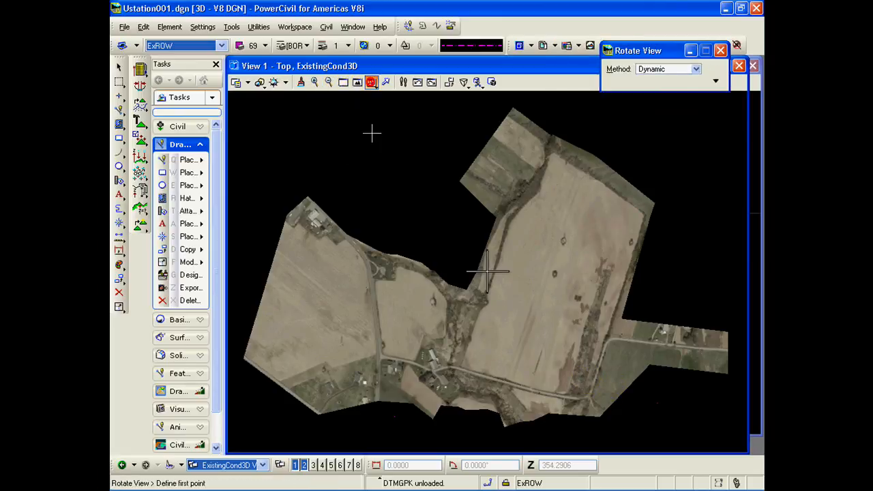
left_click(315, 367)
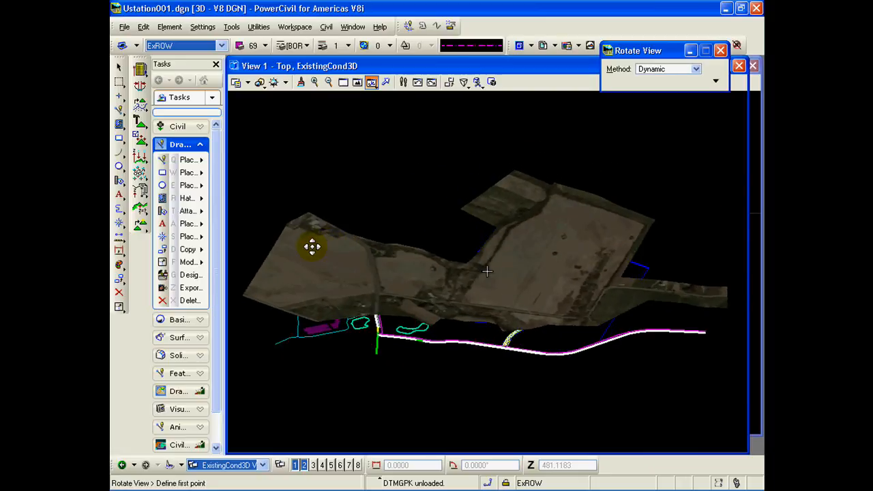
left_click(313, 246)
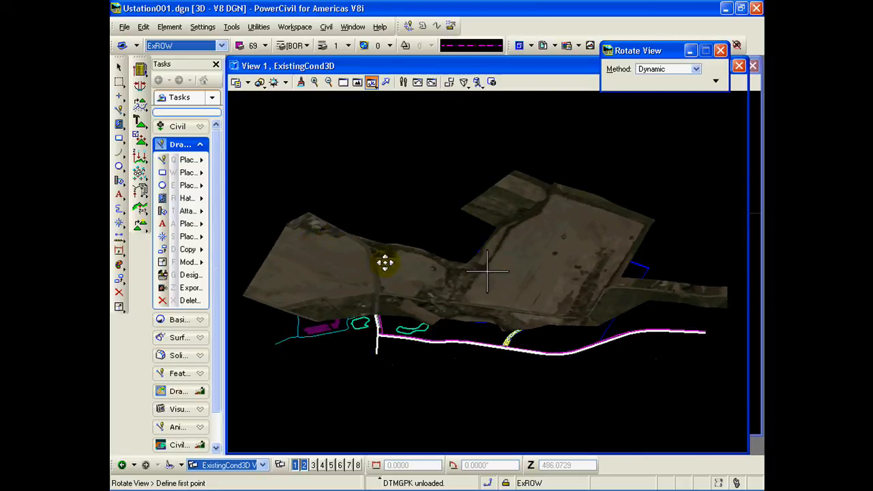
left_click(540, 321)
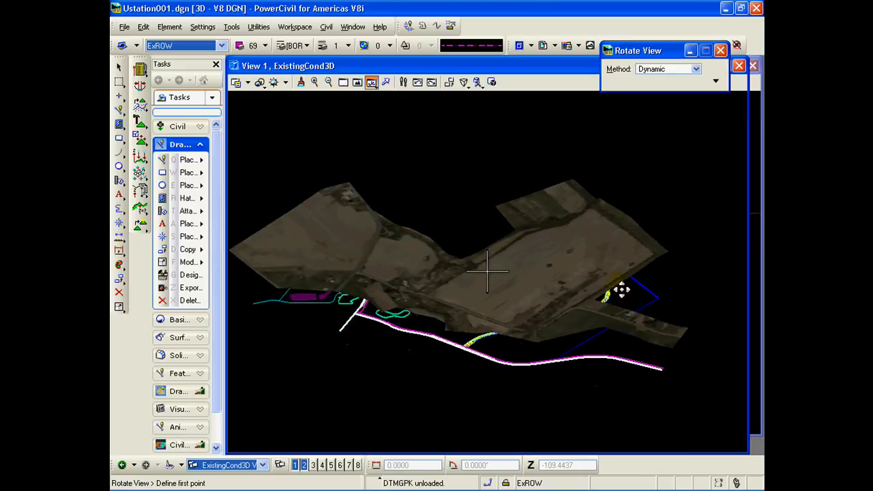